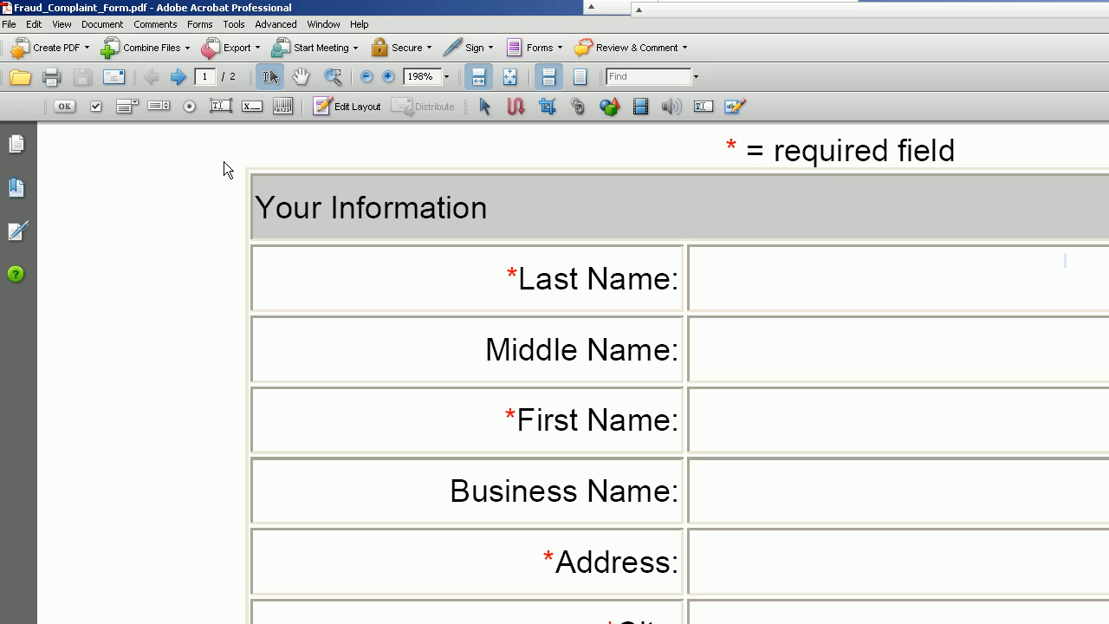
# Add a text field beside the Last Name label and name it Lastname.
pyautogui.click(222, 107)
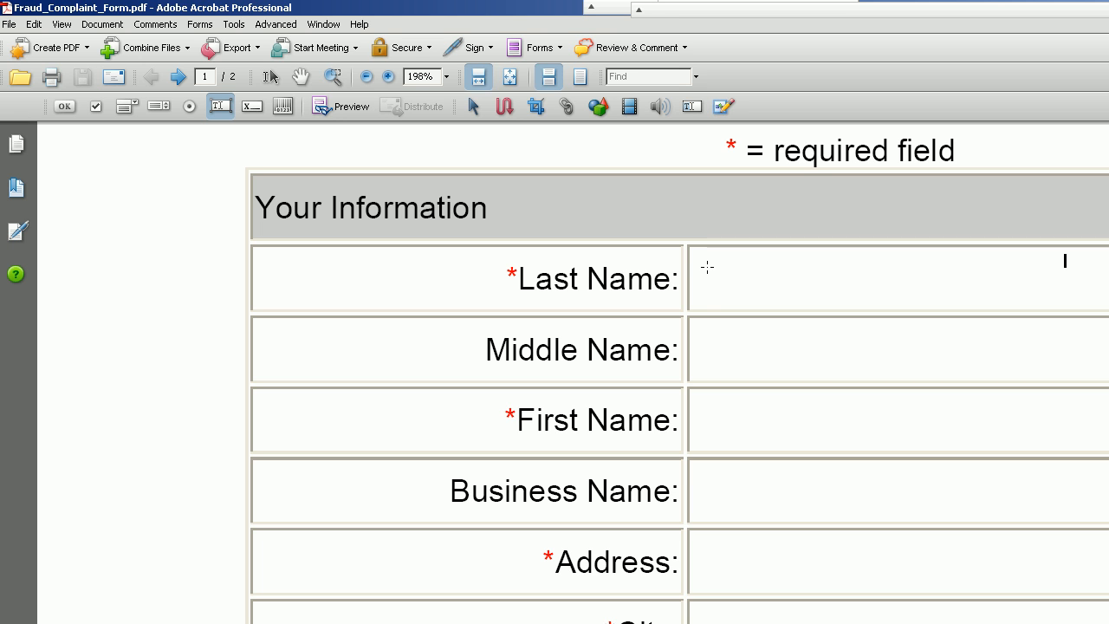
pyautogui.click(707, 267)
pyautogui.doubleClick(797, 313)
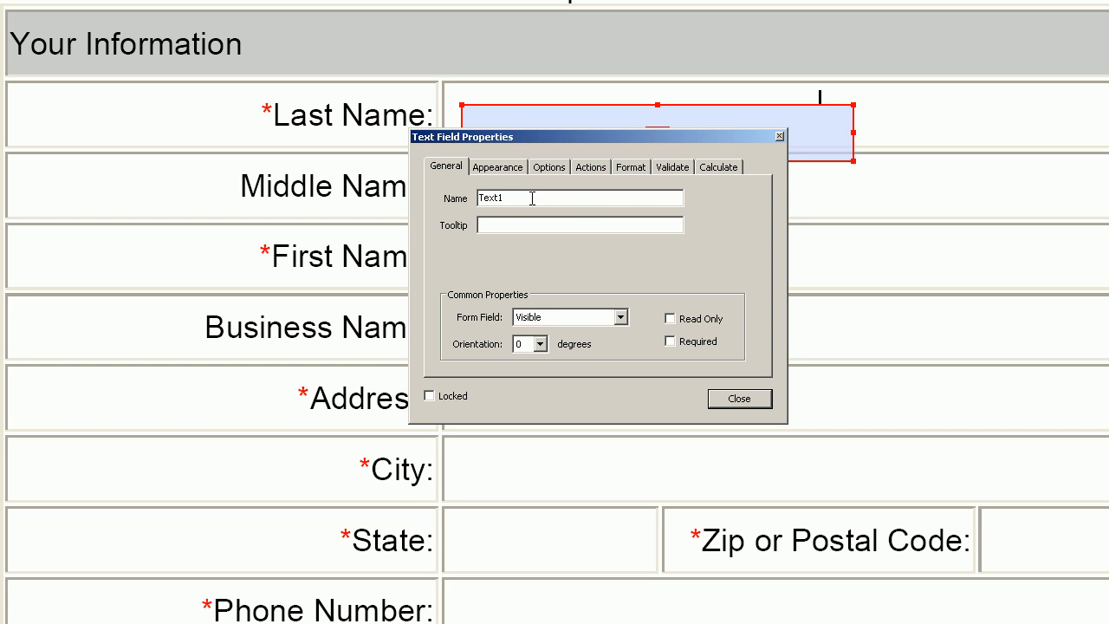
pyautogui.doubleClick(532, 199)
pyautogui.write('Lastname')
pyautogui.click(739, 400)
pyautogui.click(517, 149)
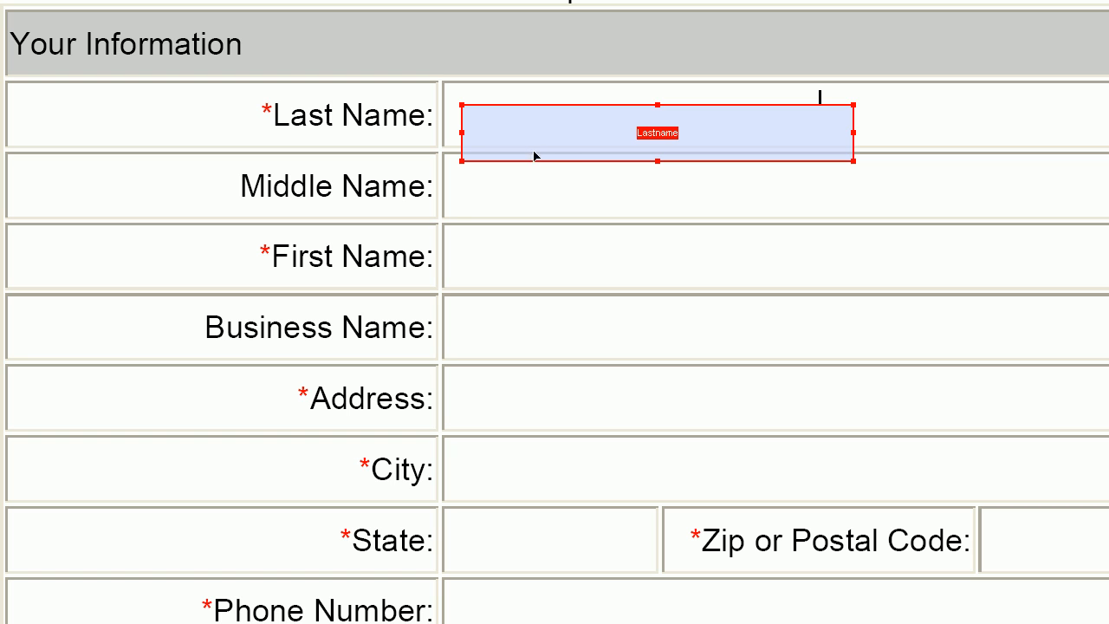
# Move the Lastname field into its table cell and widen it to fill the full cell width.
pyautogui.moveTo(544, 138); pyautogui.dragTo(530, 119)
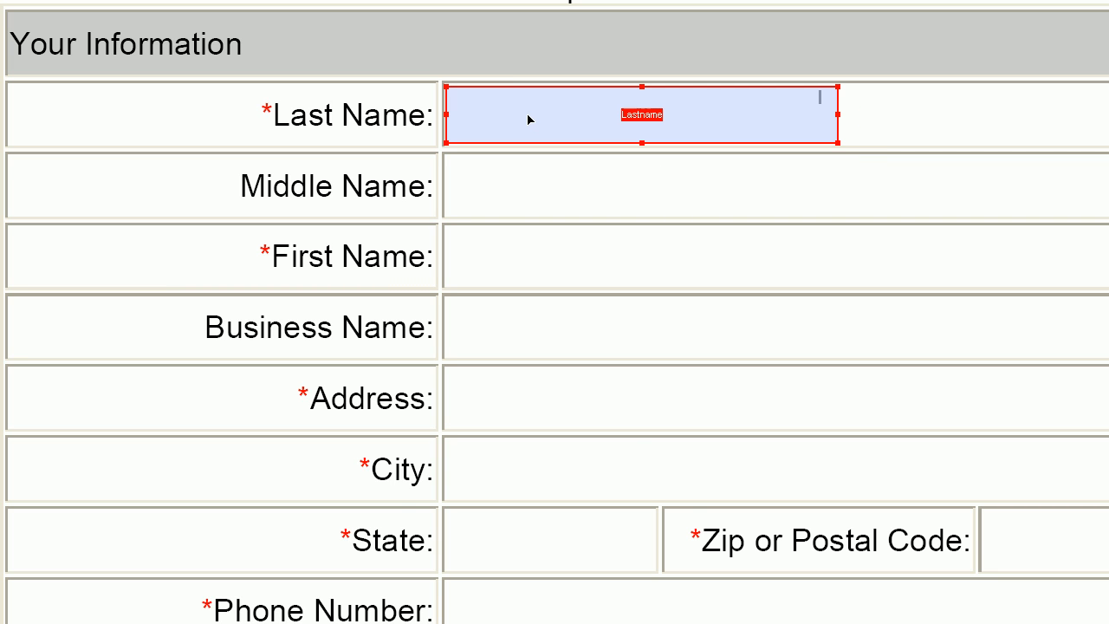
pyautogui.moveTo(839, 115); pyautogui.dragTo(1108, 119)
pyautogui.click(442, 144)
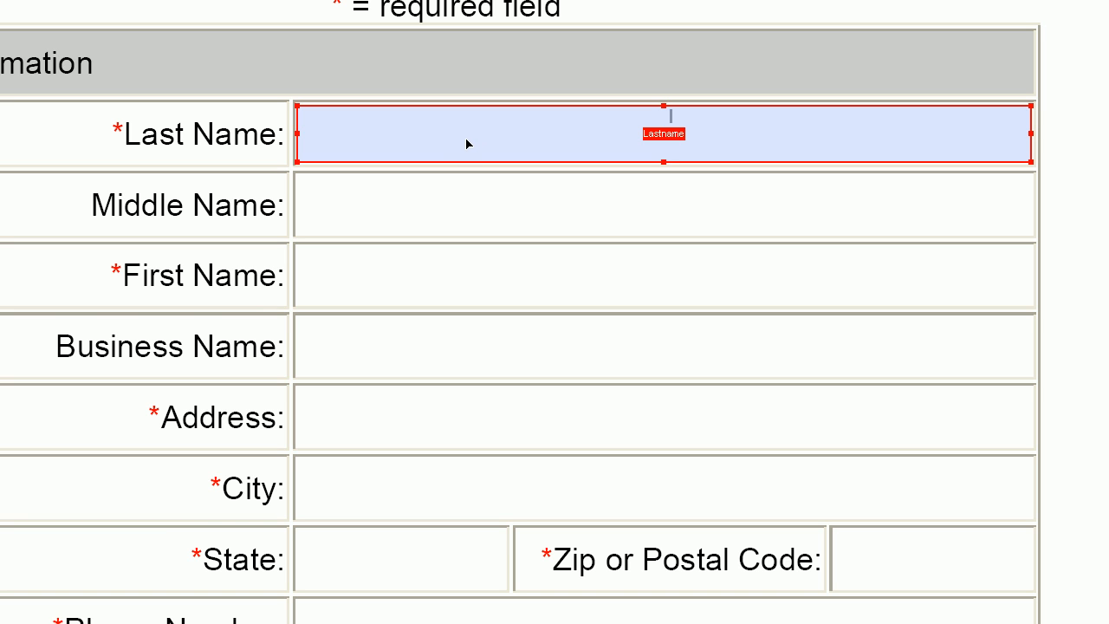
# Add a Midname field in the Middle Name cell and copy the two name fields into the First Name through City rows.
pyautogui.click(467, 204)
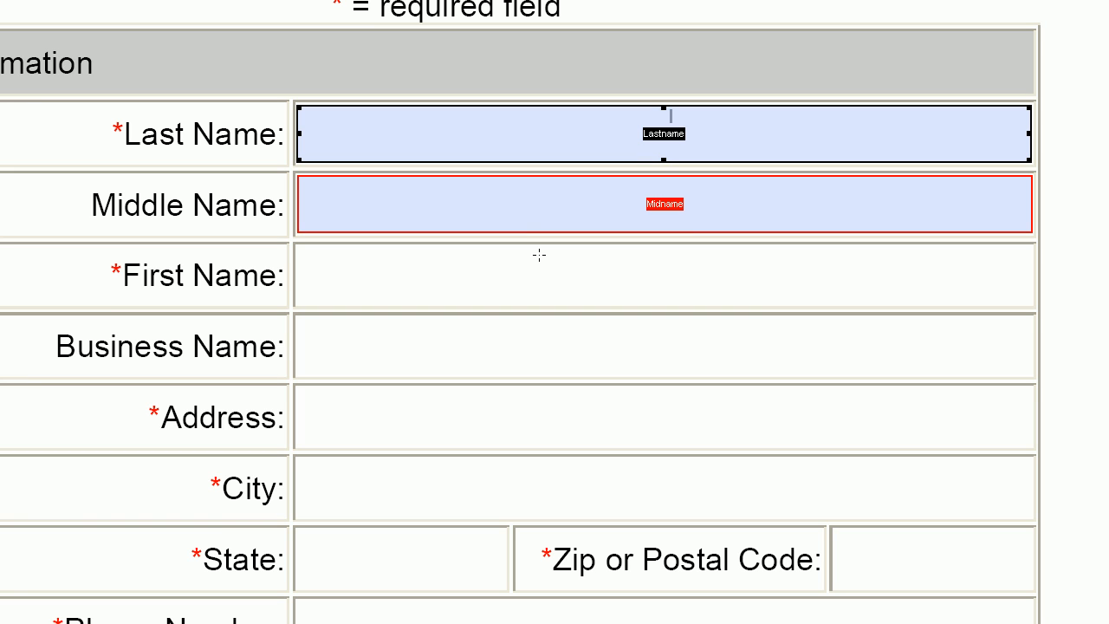
pyautogui.click(477, 133)
pyautogui.hotkey('ctrl', 'a')
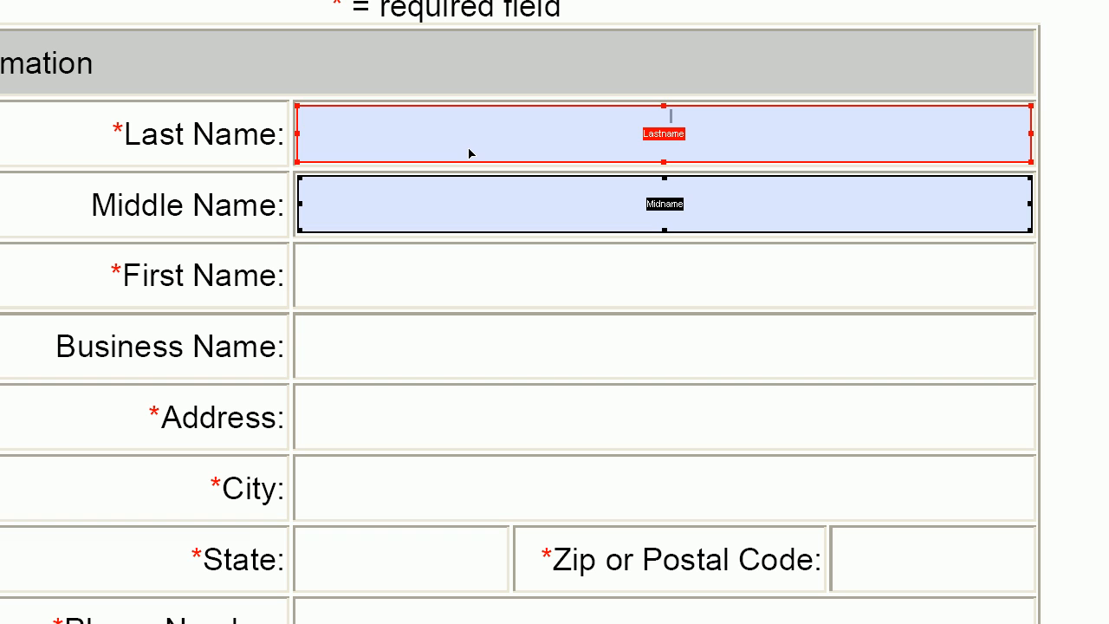
pyautogui.click(460, 222)
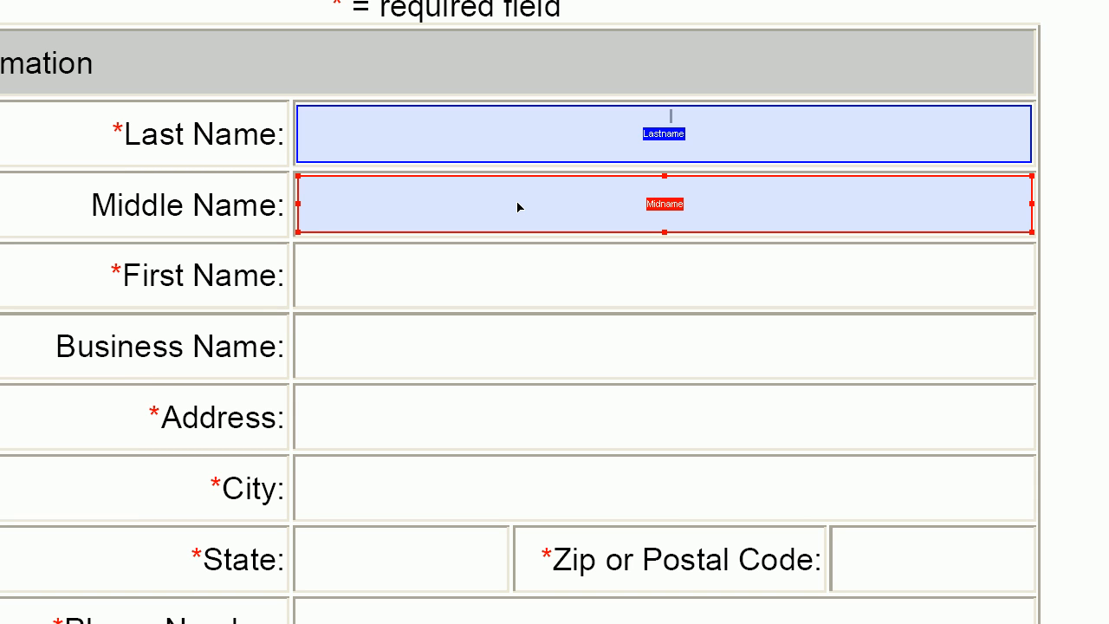
pyautogui.moveTo(518, 208); pyautogui.dragTo(518, 350)
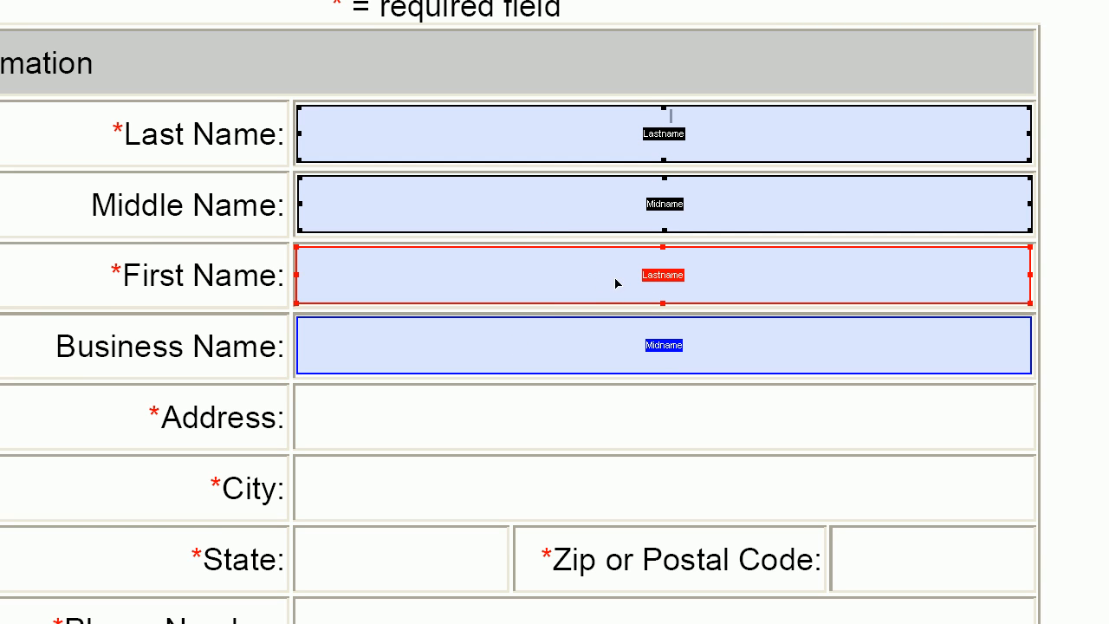
pyautogui.moveTo(587, 364); pyautogui.dragTo(453, 498)
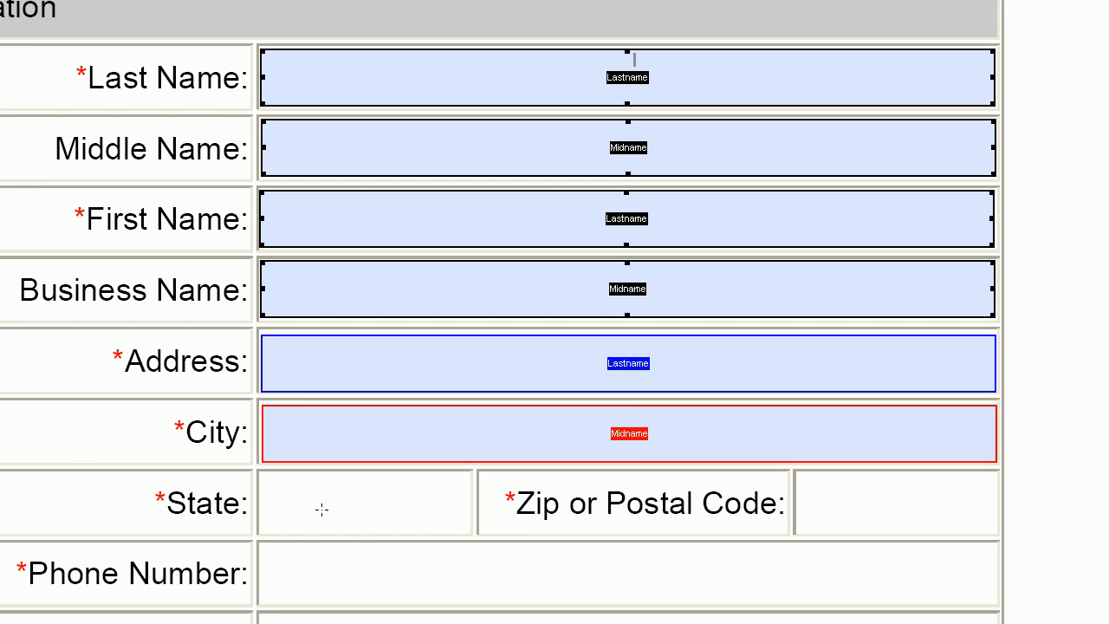
# Add a text field for State, keeping its default properties, and move and narrow it to fit the State cell.
pyautogui.click(279, 494)
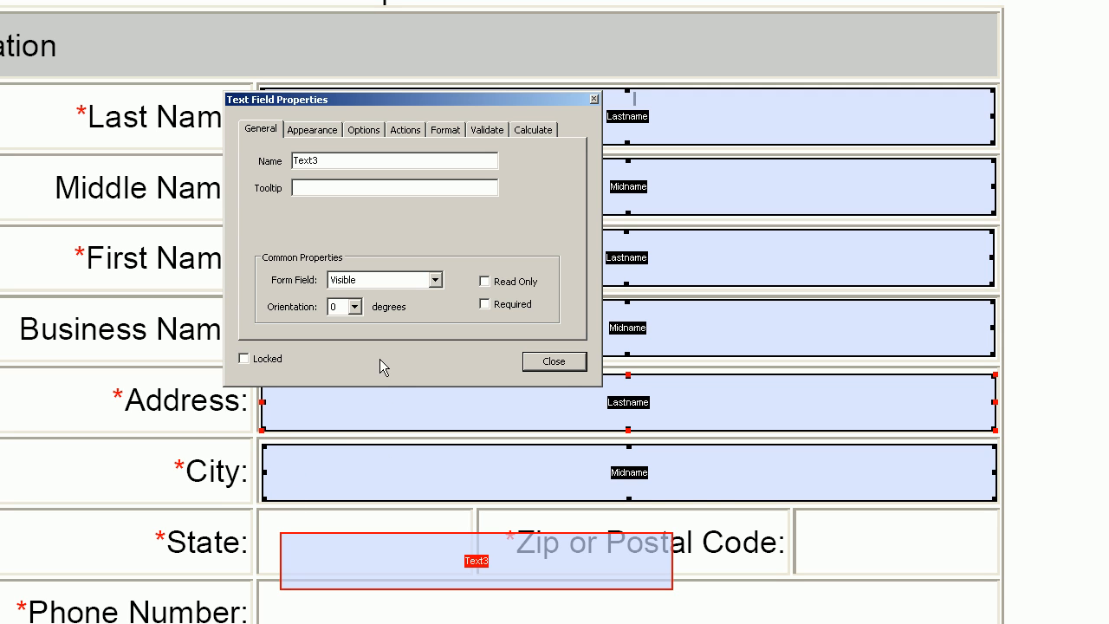
pyautogui.click(554, 364)
pyautogui.moveTo(404, 574); pyautogui.dragTo(386, 556)
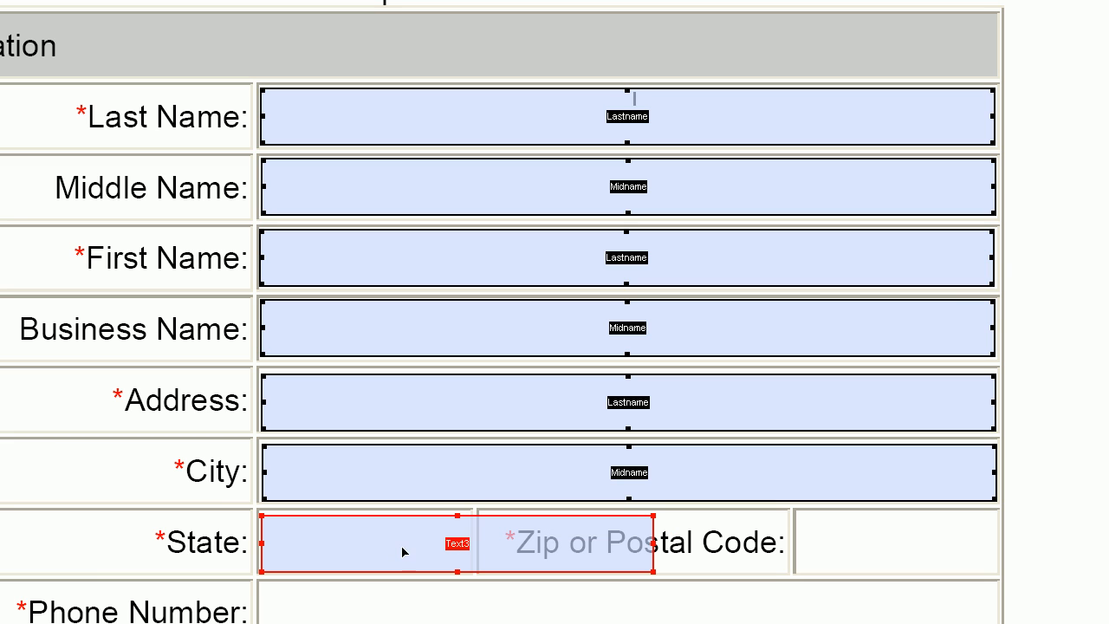
pyautogui.moveTo(653, 543); pyautogui.dragTo(469, 543)
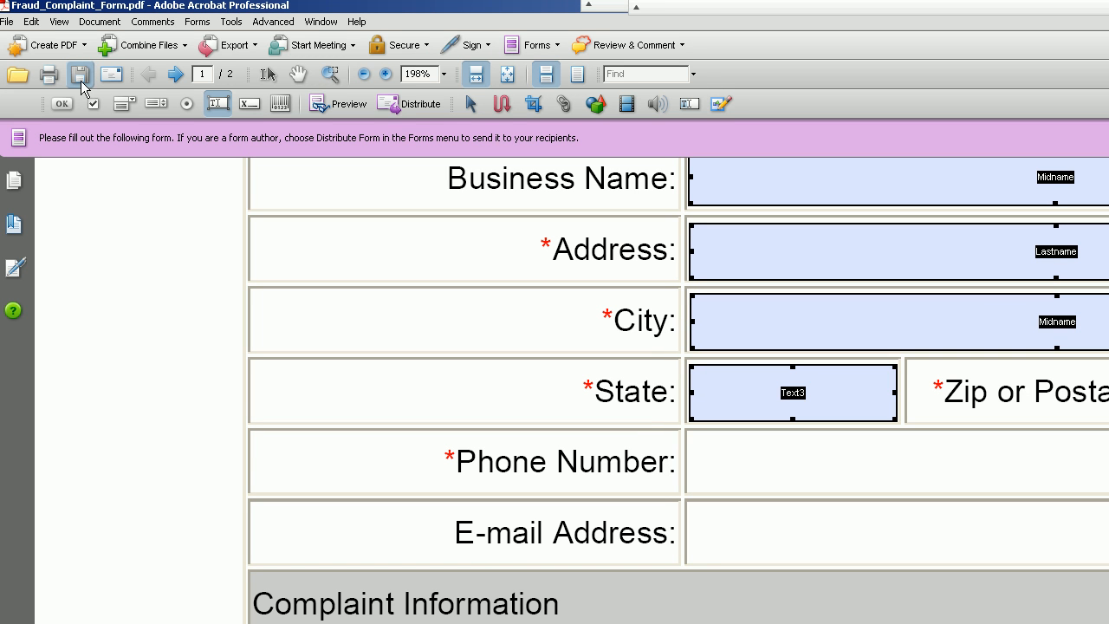
# Save the form and check which last action can be undone.
pyautogui.click(80, 74)
pyautogui.click(32, 25)
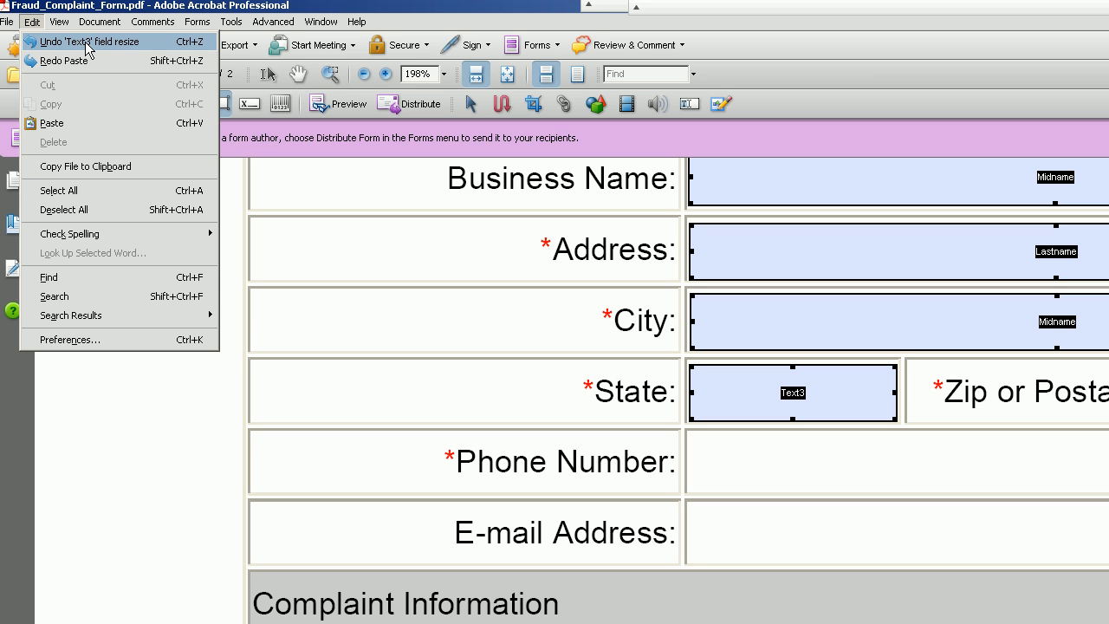
pyautogui.press('Escape')
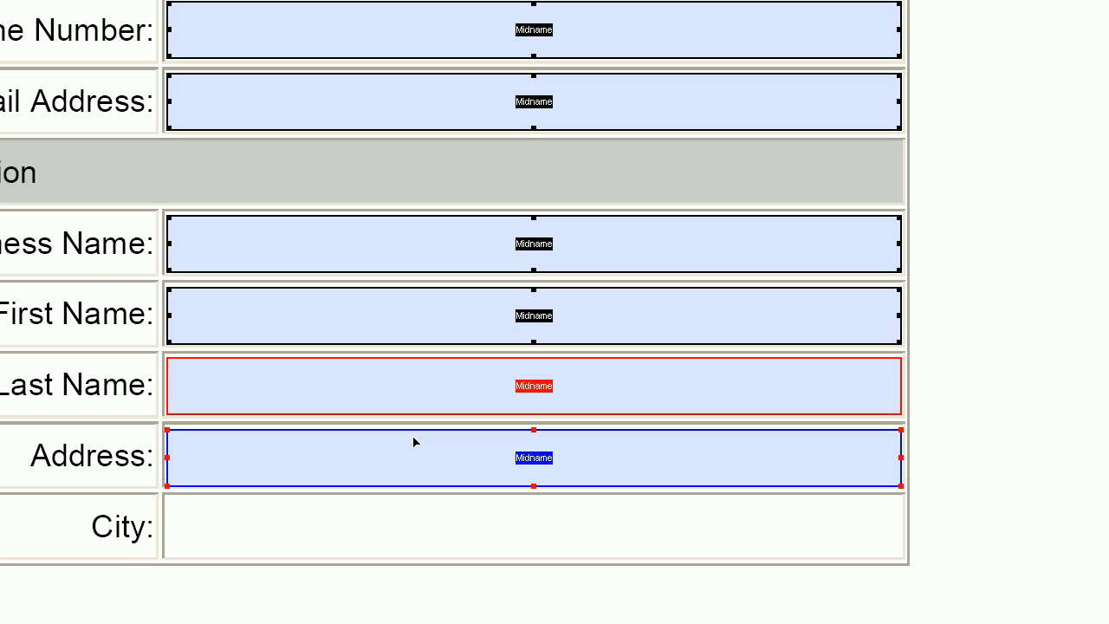
# Nudge the copied text fields in the lower Complaint Information rows into place and adjust their height to fit the cells.
pyautogui.press('Down')
pyautogui.press('Down')
pyautogui.press('Down')
pyautogui.press('Up')
pyautogui.press('Up')
pyautogui.press('Up')
pyautogui.hotkey('shift', 'Up')
pyautogui.hotkey('shift', 'Up')
pyautogui.hotkey('shift', 'Up')
pyautogui.hotkey('shift', 'Up')
pyautogui.hotkey('shift', 'Up')
pyautogui.hotkey('shift', 'Up')
pyautogui.hotkey('shift', 'Up')
pyautogui.hotkey('shift', 'Down')
pyautogui.hotkey('shift', 'Down')
pyautogui.hotkey('shift', 'Down')
pyautogui.hotkey('shift', 'Down')
pyautogui.hotkey('shift', 'Down')
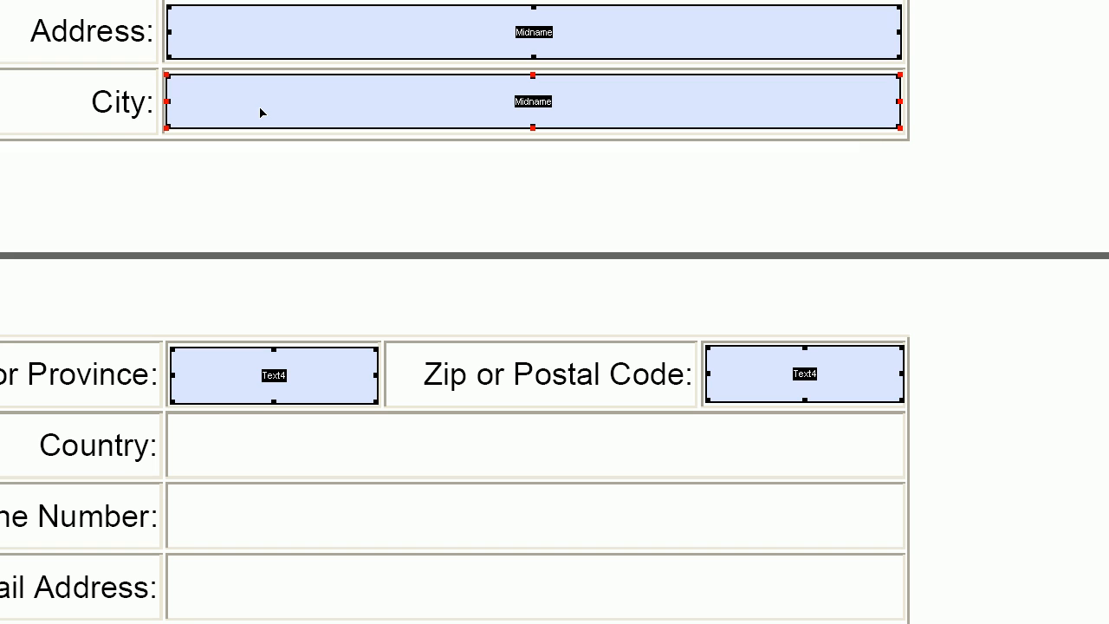
# Try to copy the City field onto the second page, and delete the misplaced copy.
pyautogui.click(302, 99)
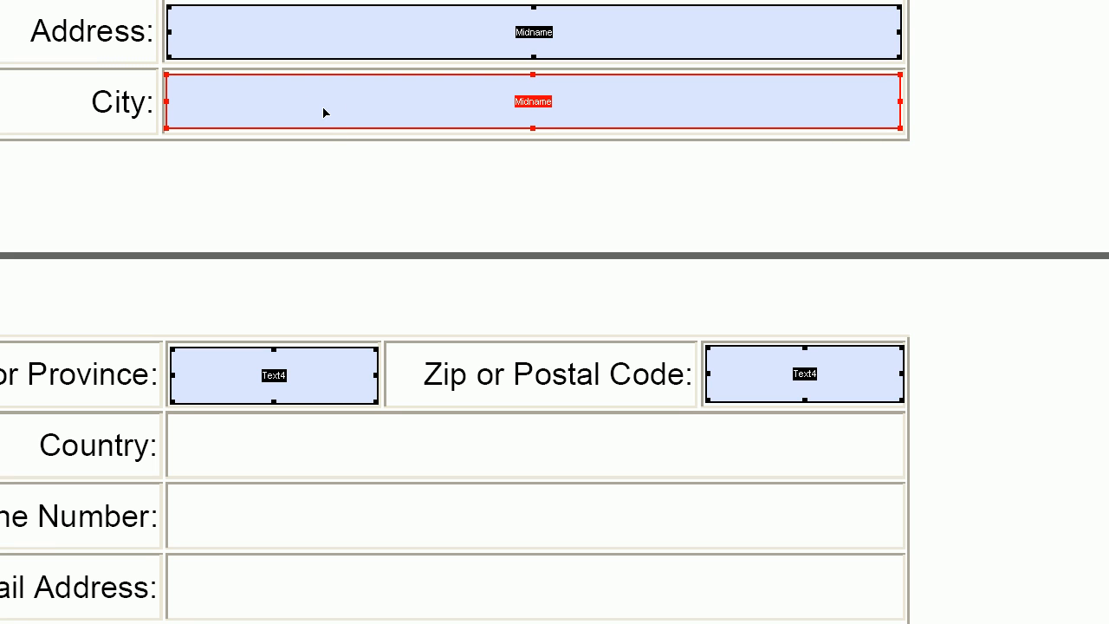
pyautogui.moveTo(317, 106); pyautogui.dragTo(312, 292)
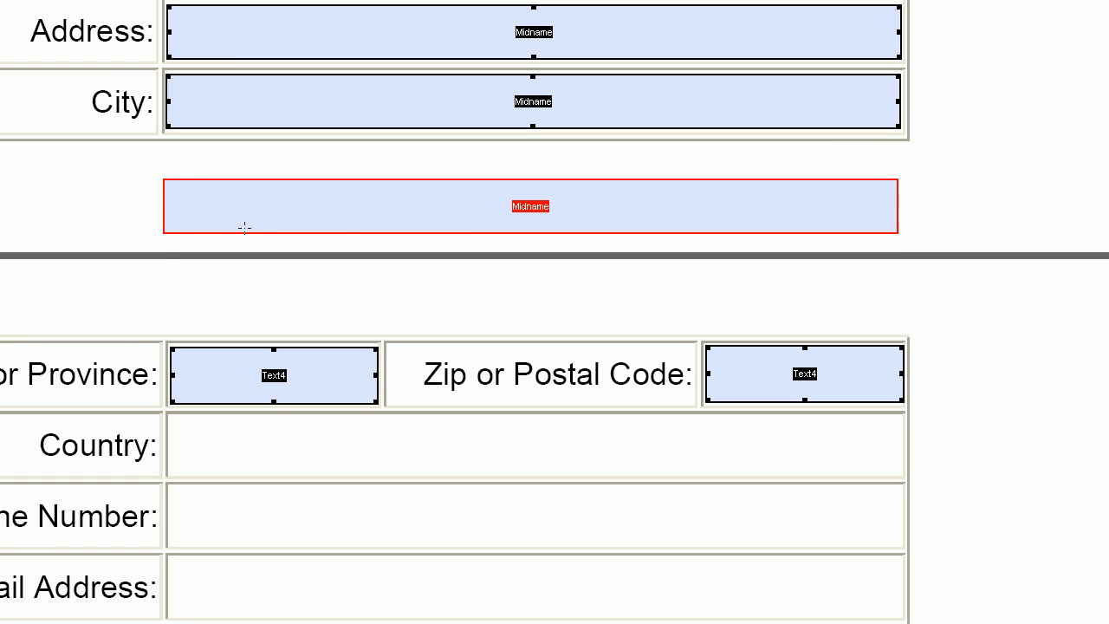
pyautogui.click(496, 207)
pyautogui.press('Delete')
# Add a text field in the Country cell on page 2 and nudge it to the cell's upper-left corner.
pyautogui.scroll(-3, 184, 128)
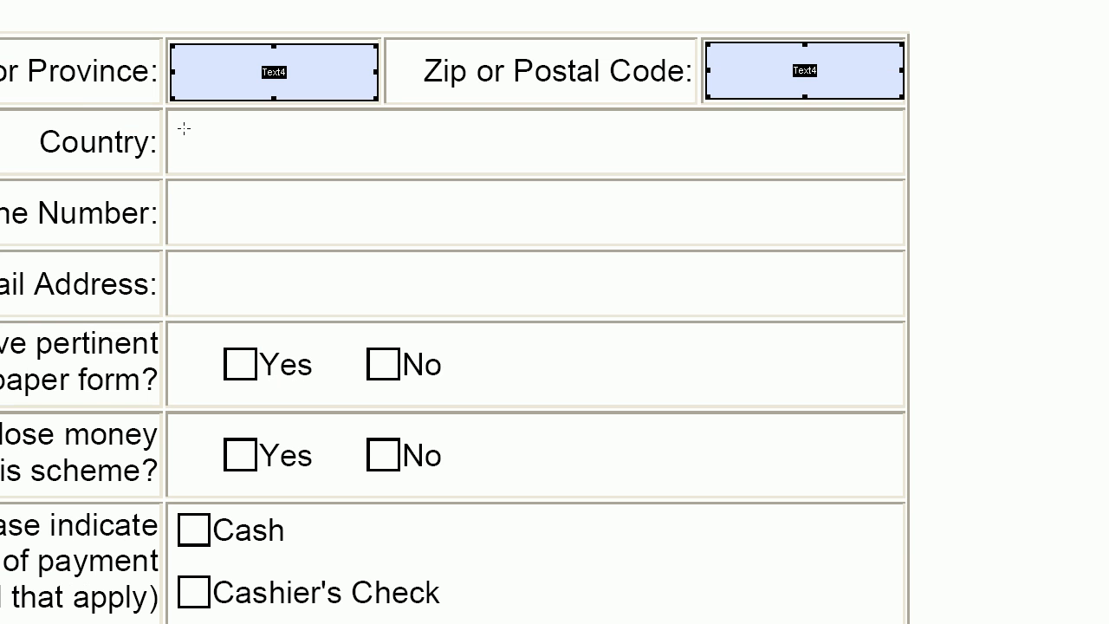
pyautogui.moveTo(180, 121); pyautogui.dragTo(573, 178)
pyautogui.click(453, 386)
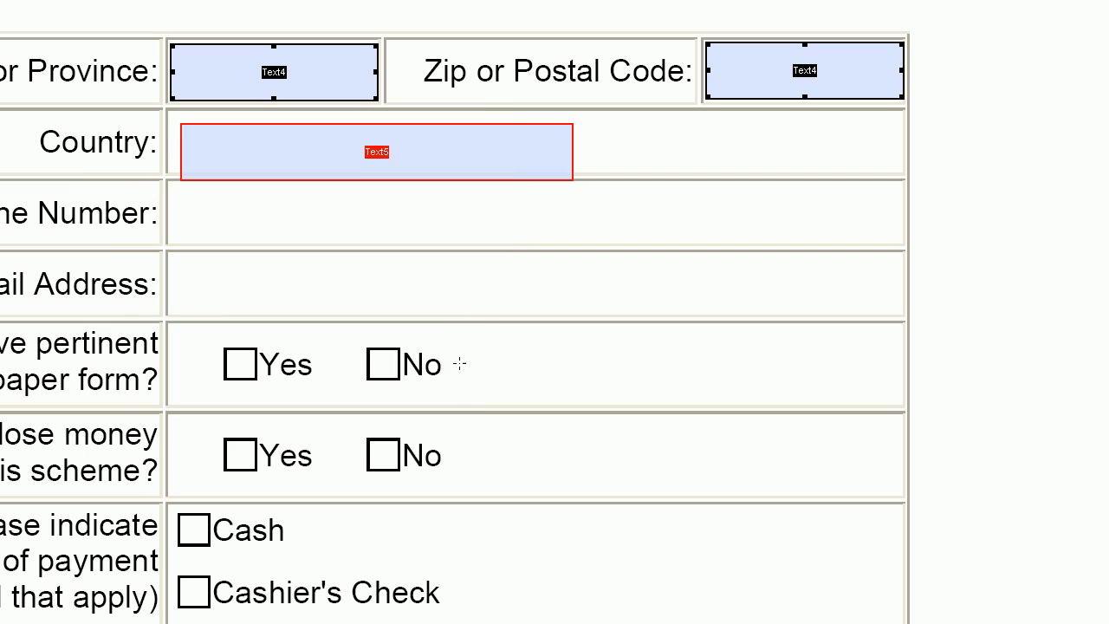
pyautogui.press('Up')
pyautogui.press('Left')
pyautogui.press('Left')
pyautogui.press('Left')
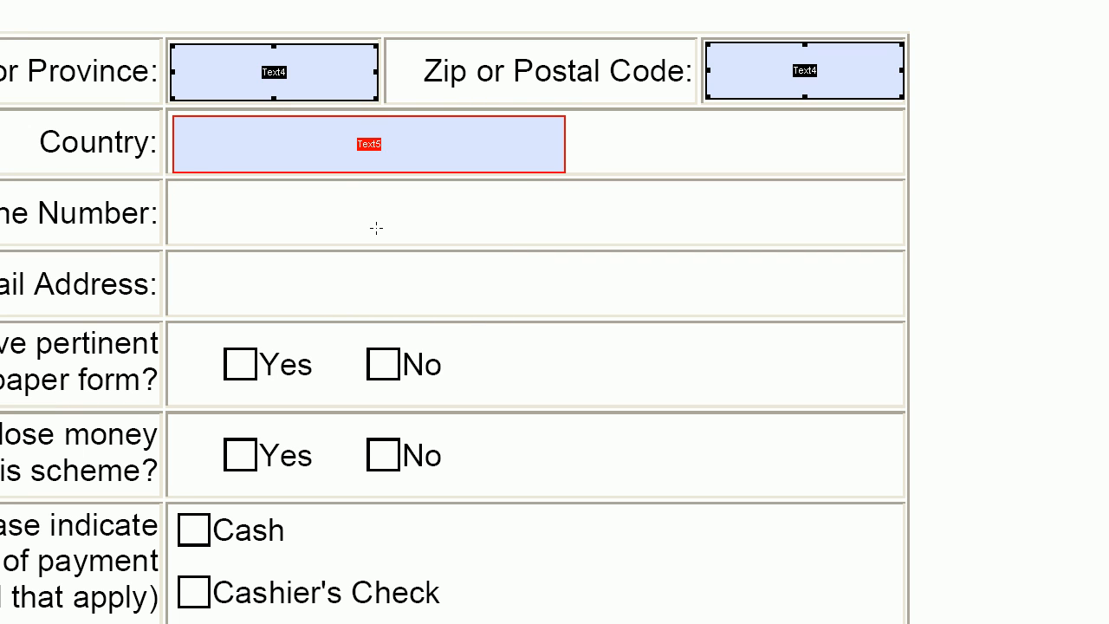
pyautogui.press('Up')
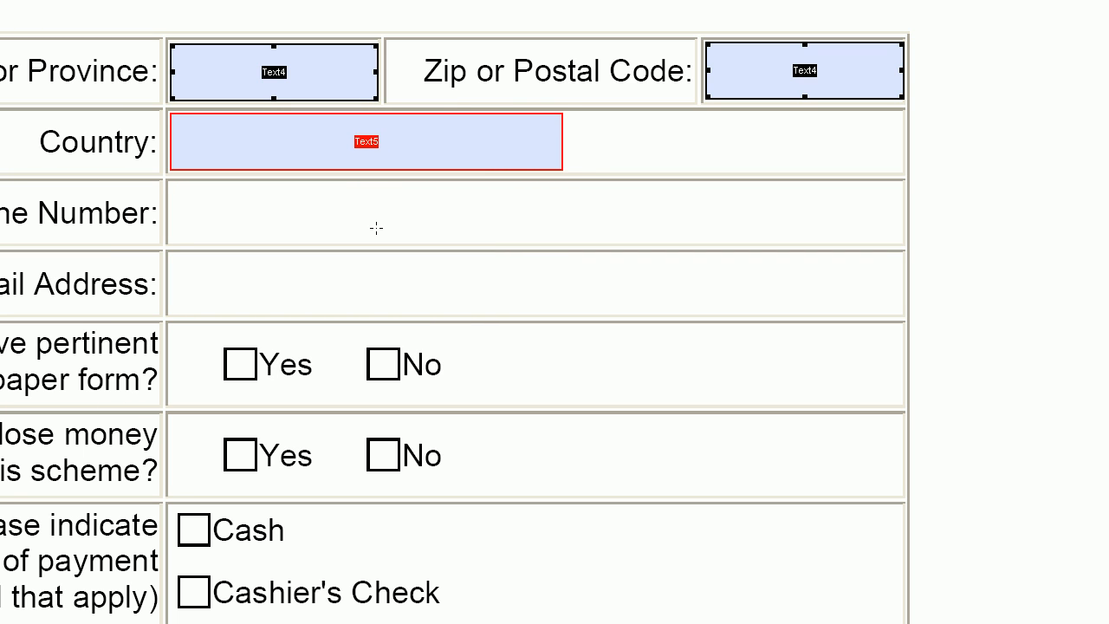
# Widen the Country text field until it fills its cell.
pyautogui.hotkey('shift', 'Right')
pyautogui.hotkey('shift', 'Right')
pyautogui.hotkey('shift', 'Right')
pyautogui.hotkey('shift', 'Right')
pyautogui.hotkey('shift', 'Right')
pyautogui.hotkey('shift', 'Right')
pyautogui.hotkey('shift', 'Right')
pyautogui.hotkey('shift', 'Right')
pyautogui.hotkey('shift', 'Right')
pyautogui.hotkey('shift', 'Right')
pyautogui.hotkey('shift', 'Right')
pyautogui.hotkey('shift', 'Right')
pyautogui.hotkey('shift', 'Right')
pyautogui.hotkey('shift', 'Right')
pyautogui.hotkey('shift', 'Right')
pyautogui.hotkey('shift', 'Right')
pyautogui.hotkey('shift', 'Right')
pyautogui.hotkey('shift', 'Right')
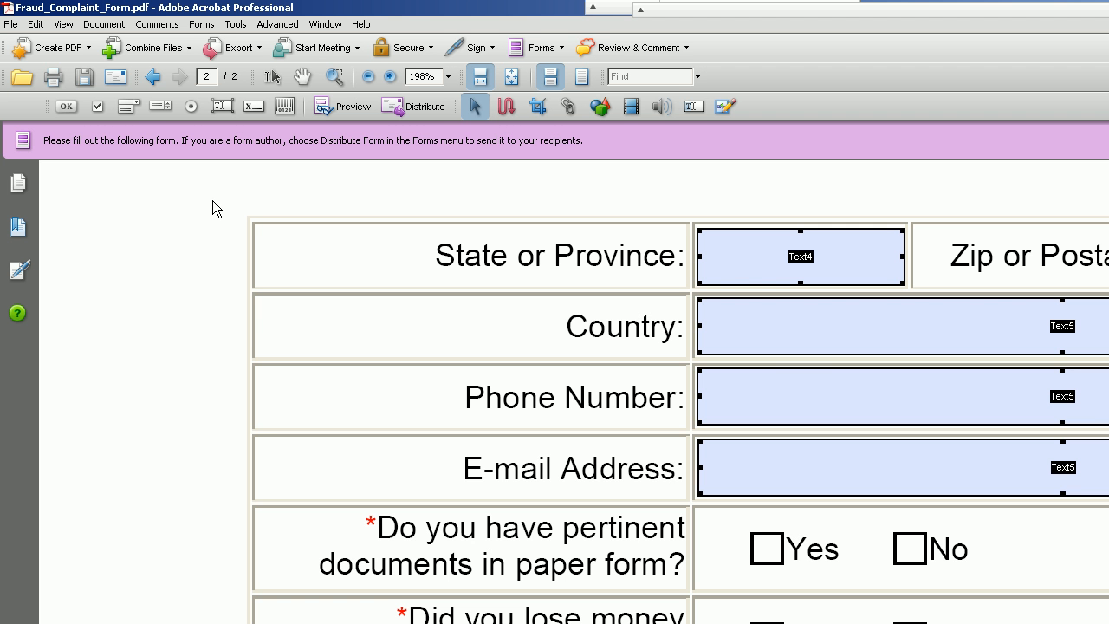
# Add a radio button and position it over the Yes box of the pertinent documents question.
pyautogui.click(192, 106)
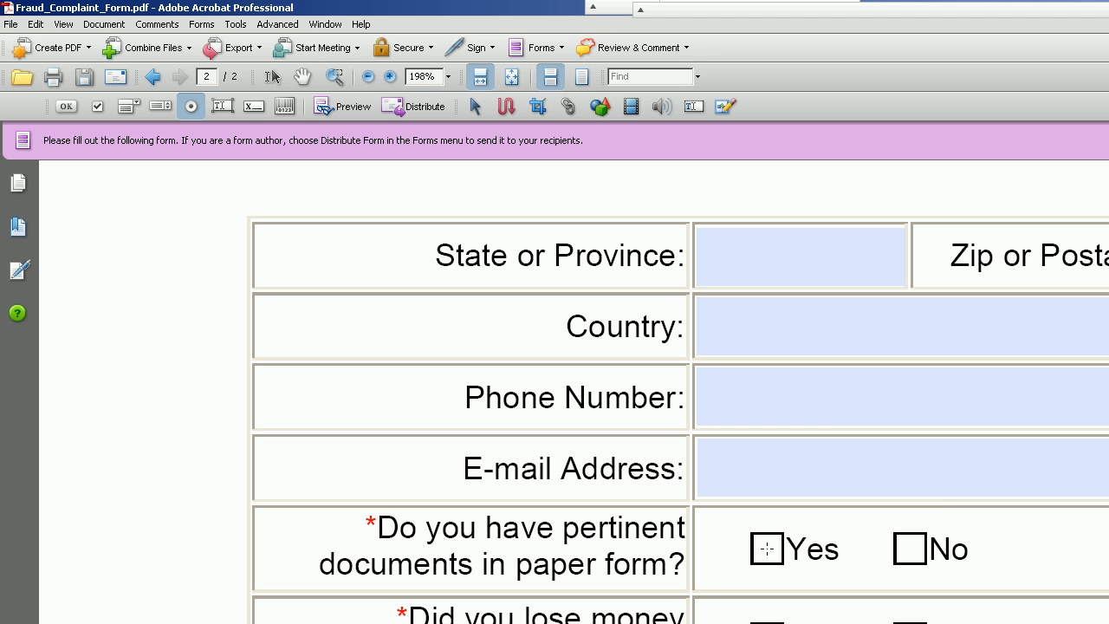
pyautogui.click(767, 548)
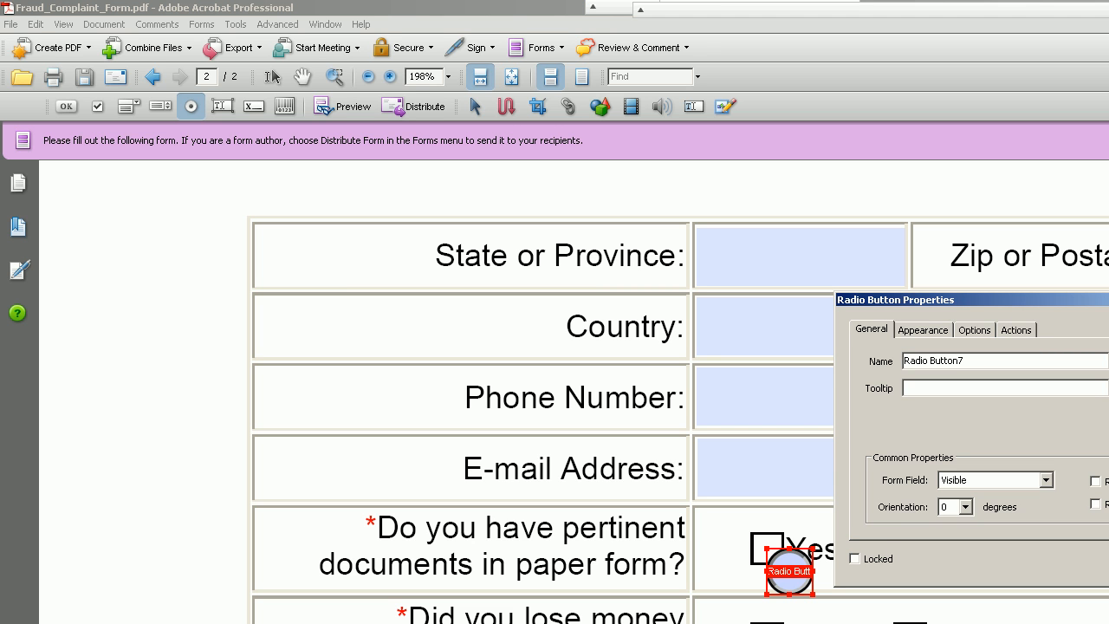
pyautogui.press('Escape')
pyautogui.moveTo(787, 573); pyautogui.dragTo(774, 554)
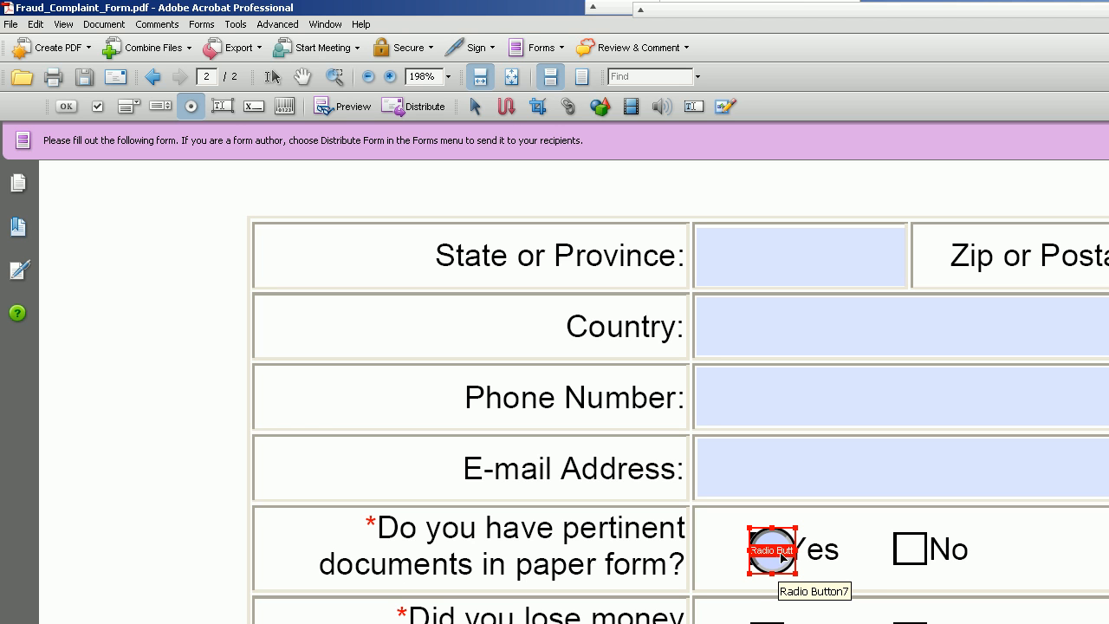
pyautogui.moveTo(782, 562); pyautogui.dragTo(777, 562)
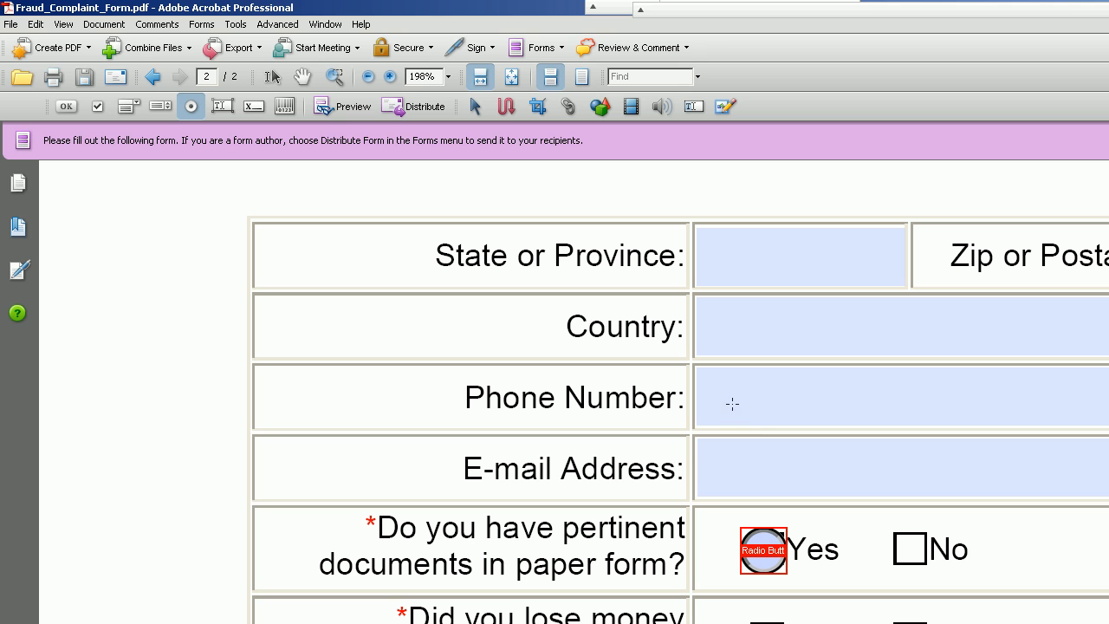
# Check the Yes radio button with the Hand tool, and delete it from the form.
pyautogui.click(304, 78)
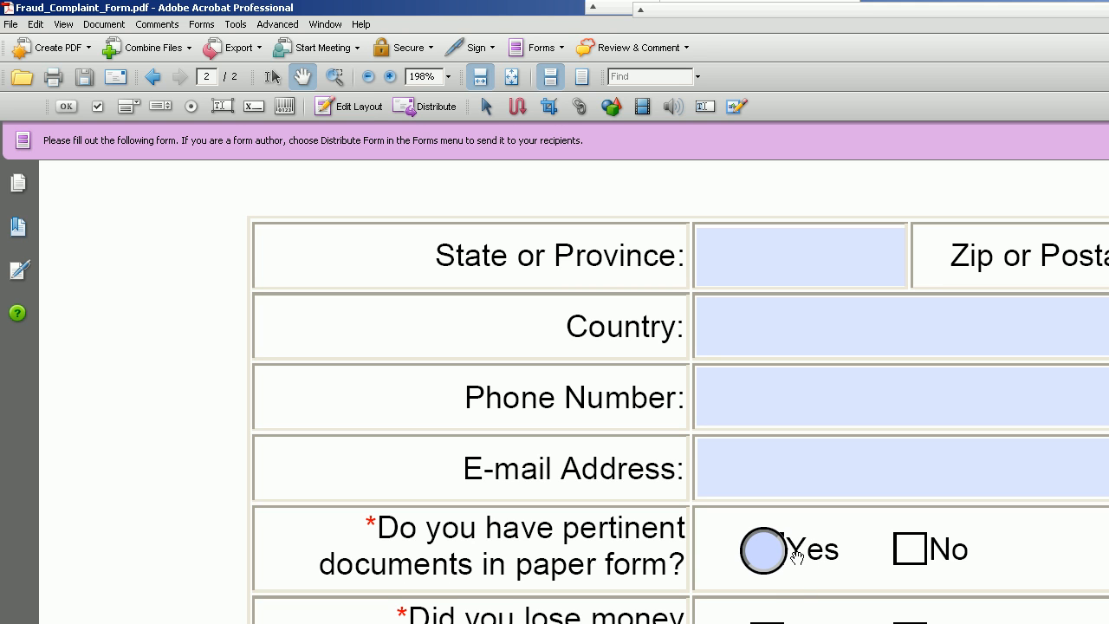
pyautogui.press('r')
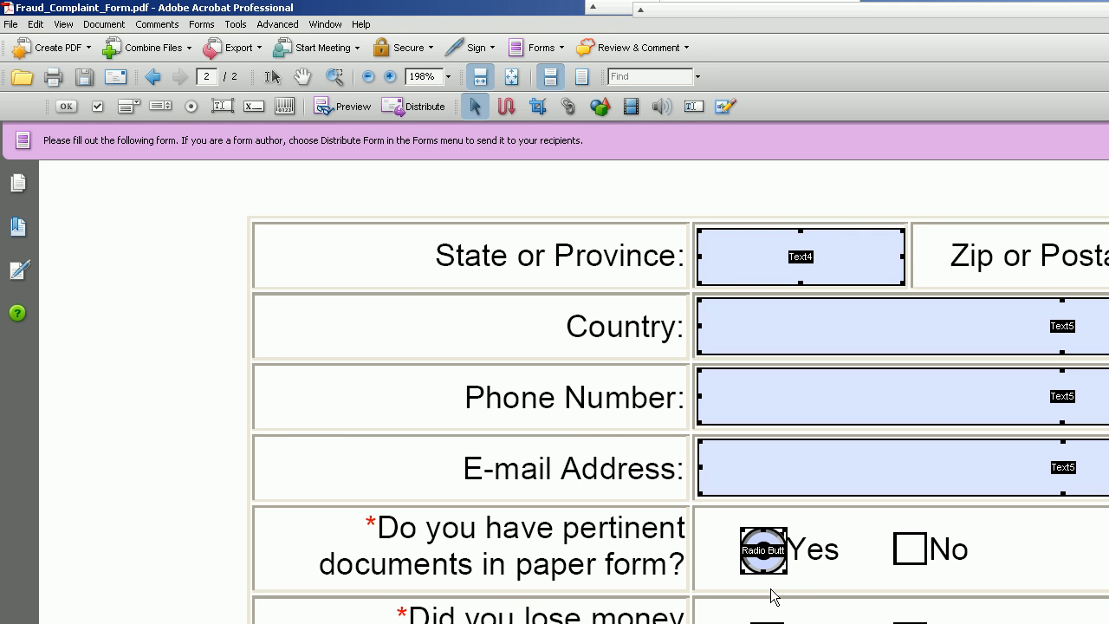
pyautogui.press('Delete')
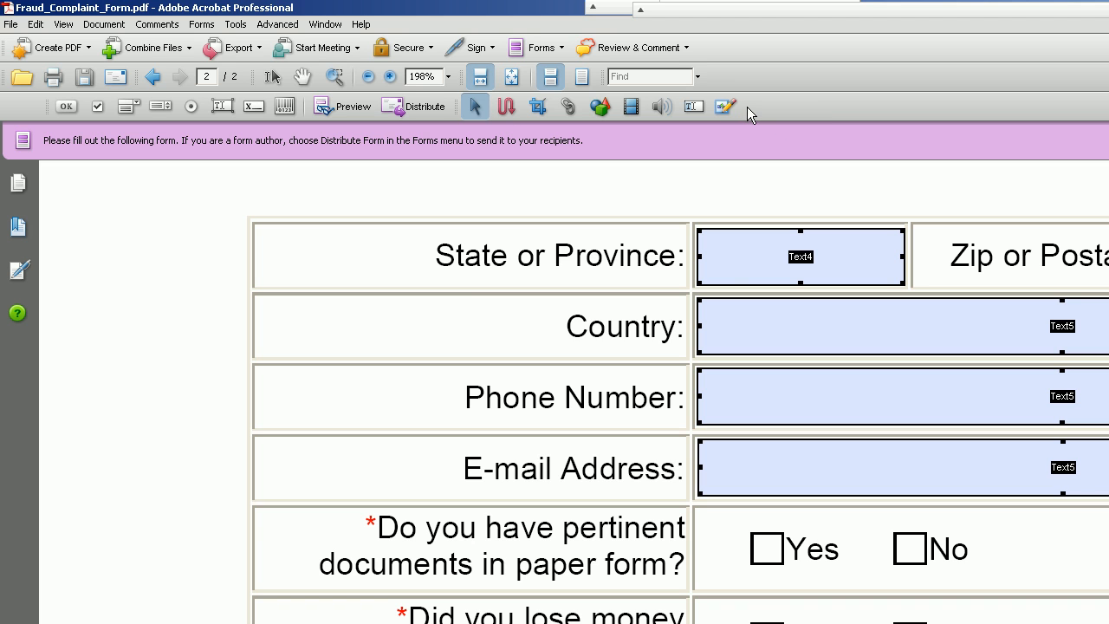
# Delete the printed box outlines beside Yes and No for the pertinent documents question, using the TouchUp Object tool.
pyautogui.click(721, 108)
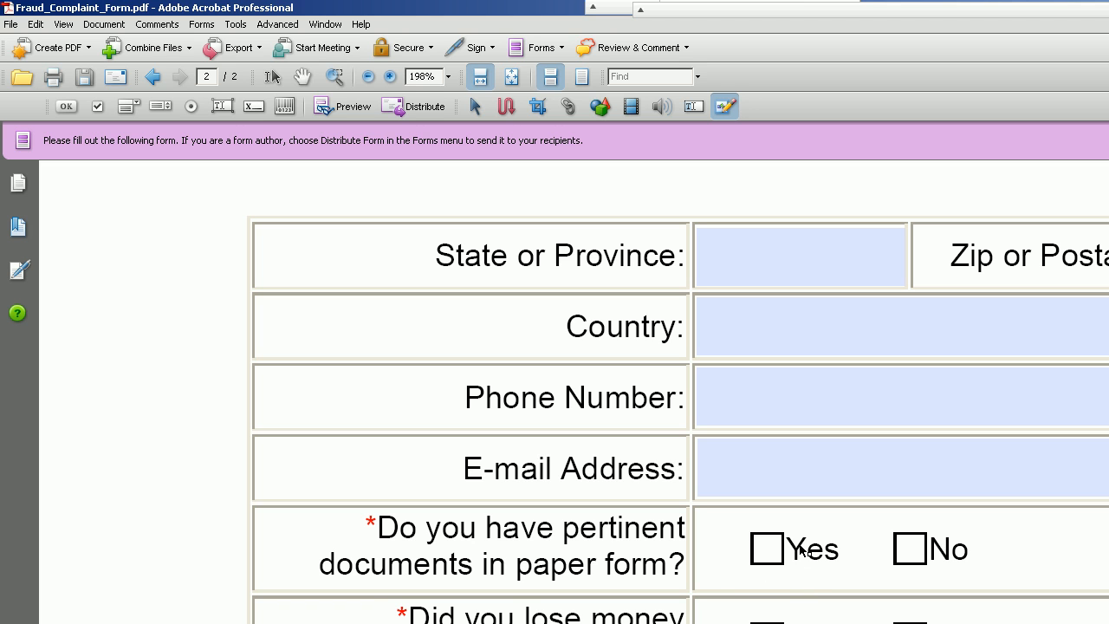
pyautogui.moveTo(745, 525); pyautogui.dragTo(789, 570)
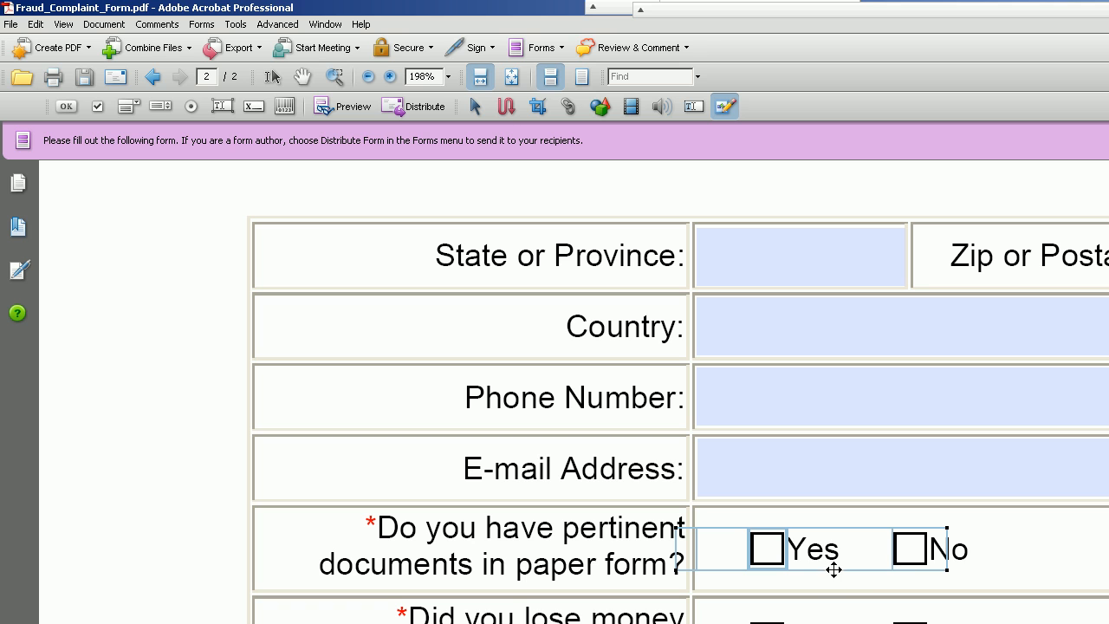
pyautogui.click(772, 521)
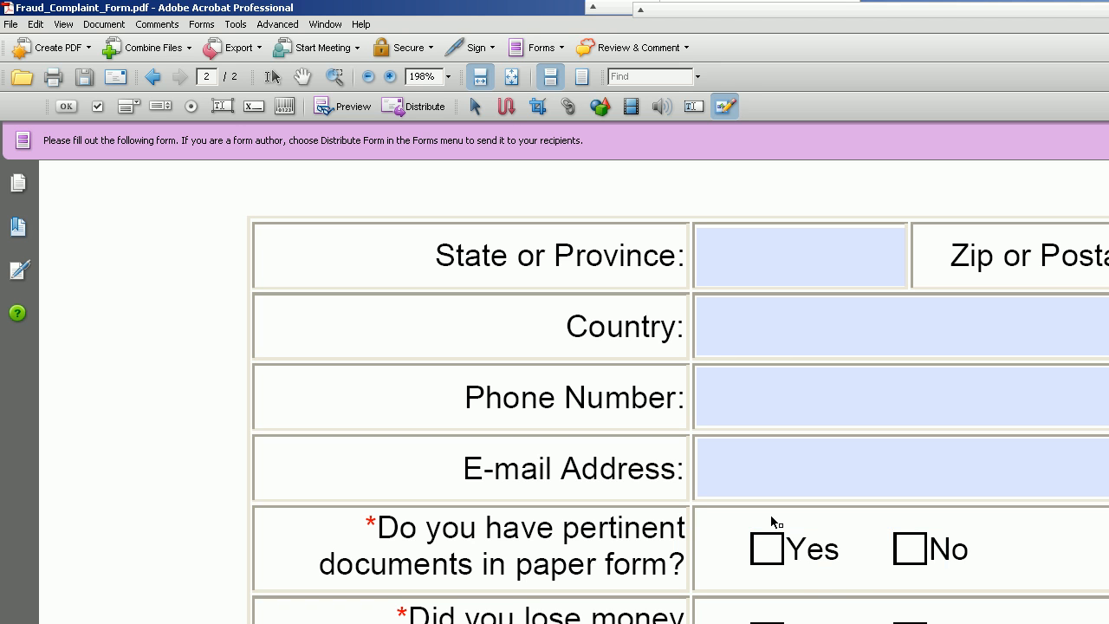
pyautogui.click(767, 564)
pyautogui.press('Delete')
pyautogui.click(915, 568)
pyautogui.press('Delete')
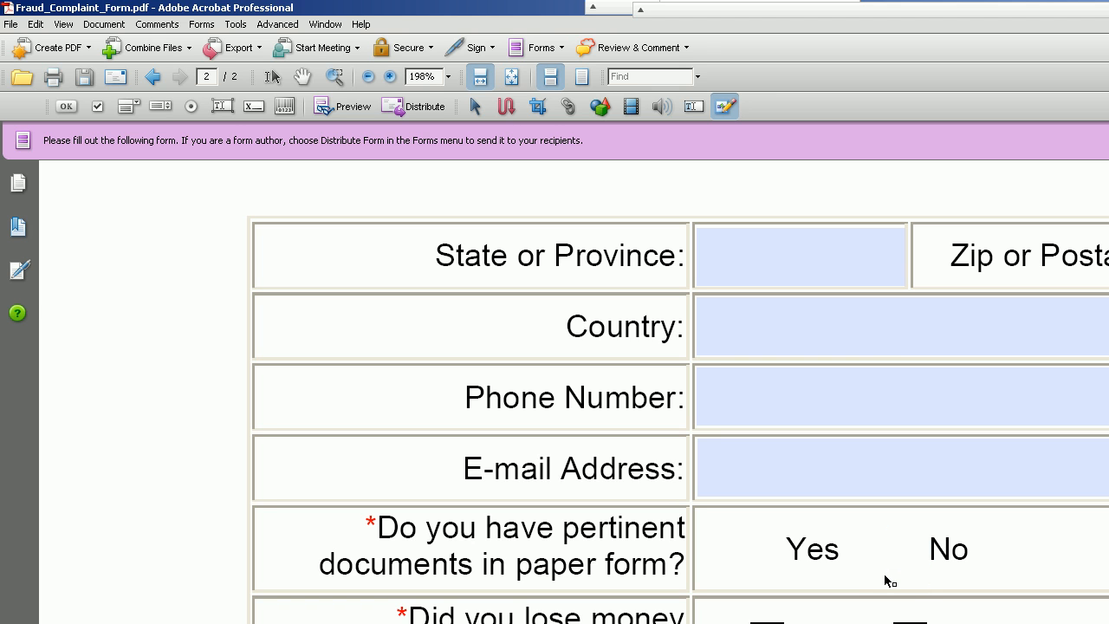